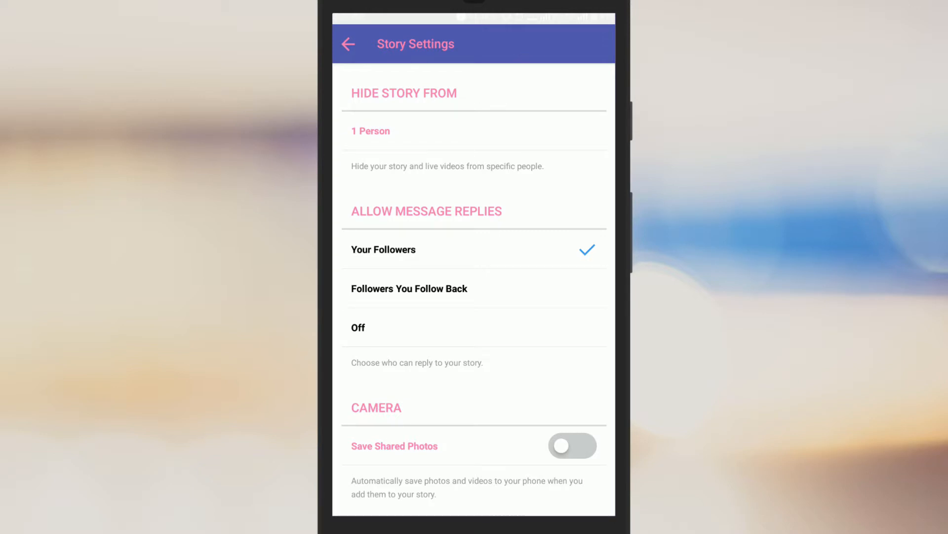
Mark one follower in the Hide Story From list and save with the top-right checkmark
click(371, 131)
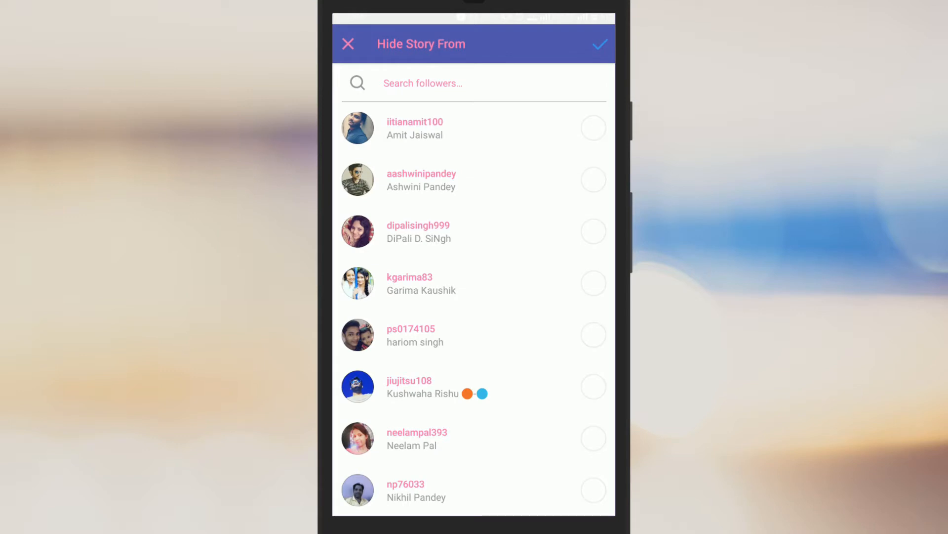
scroll(474, 296, down, 8)
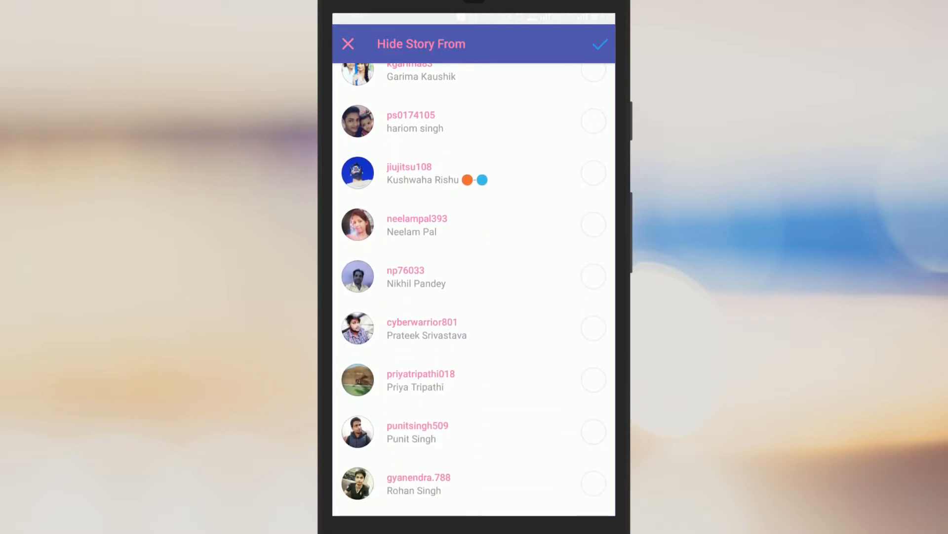
click(593, 259)
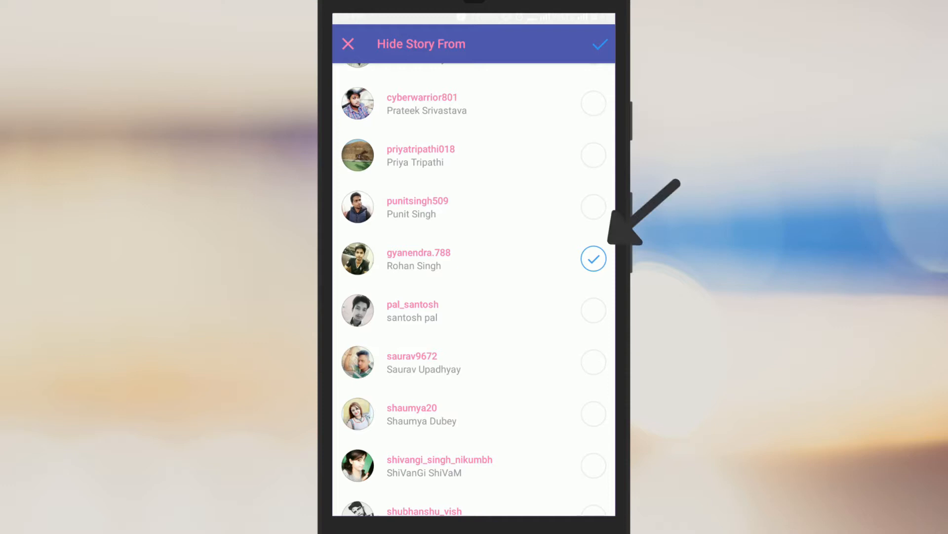
click(600, 43)
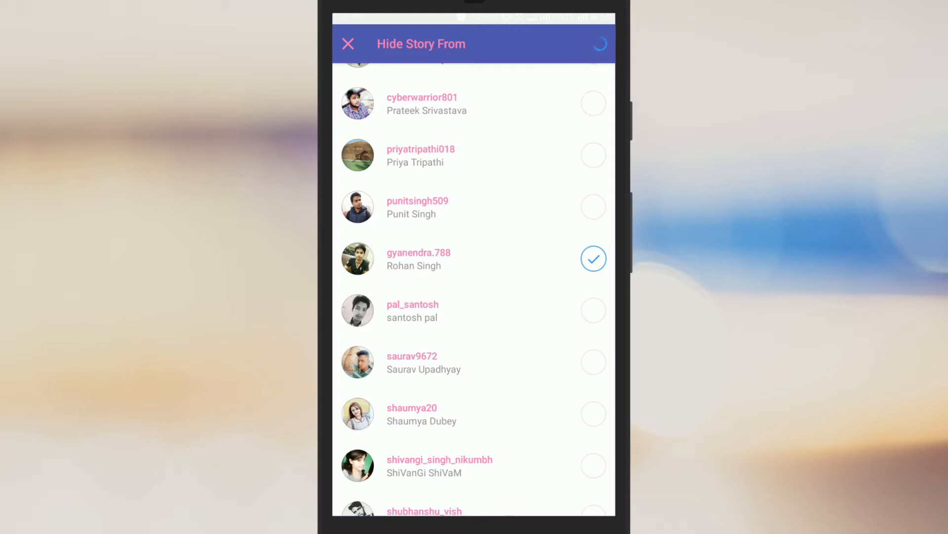